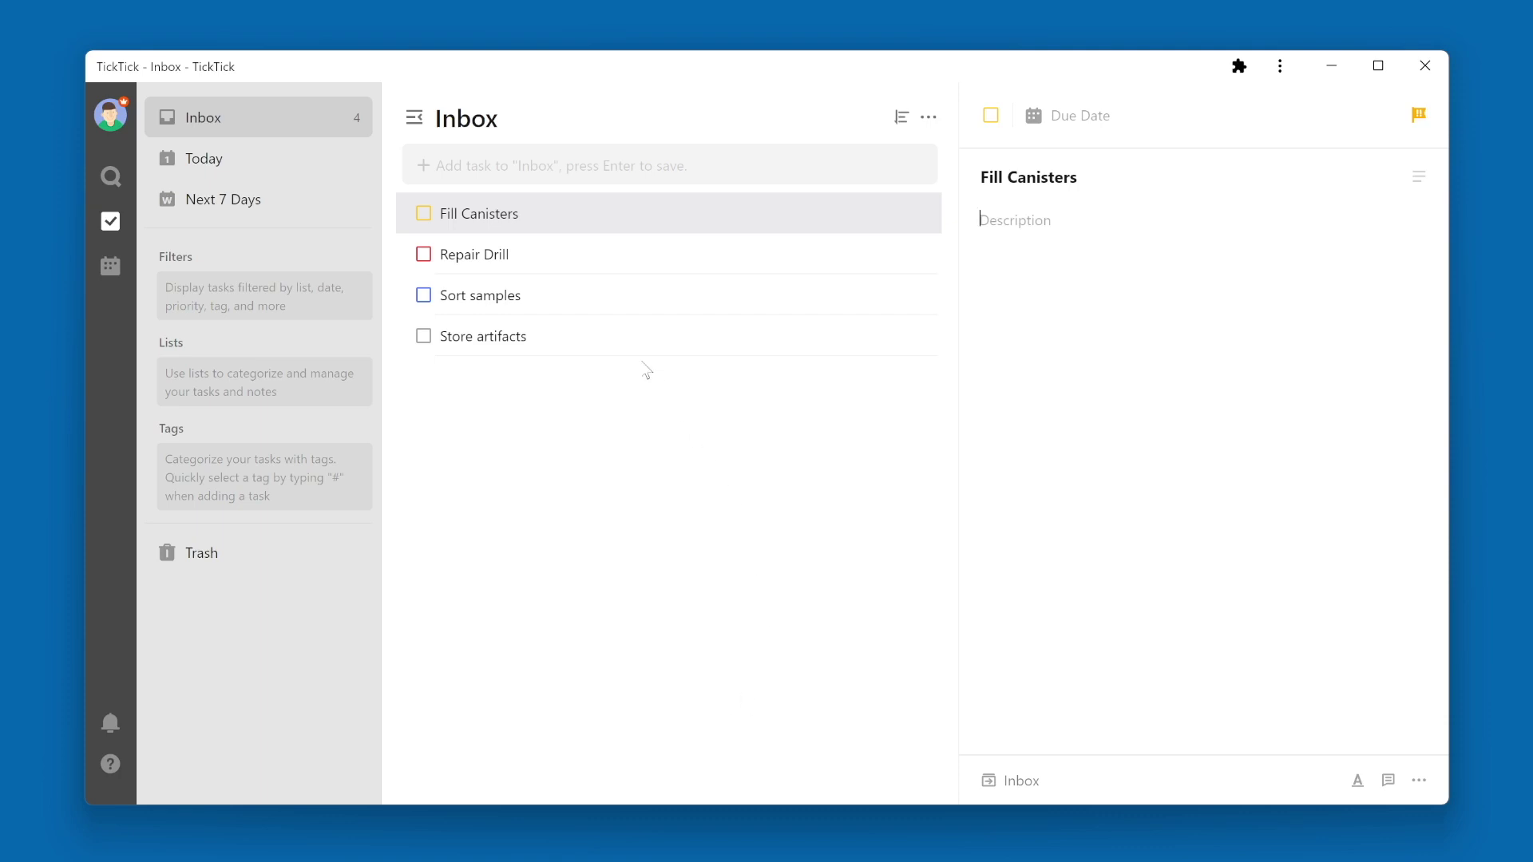
Open the Repair Drill task to give it the description 'Here is my task description.'.
{"action": "left_click", "coordinate": [613, 265]}
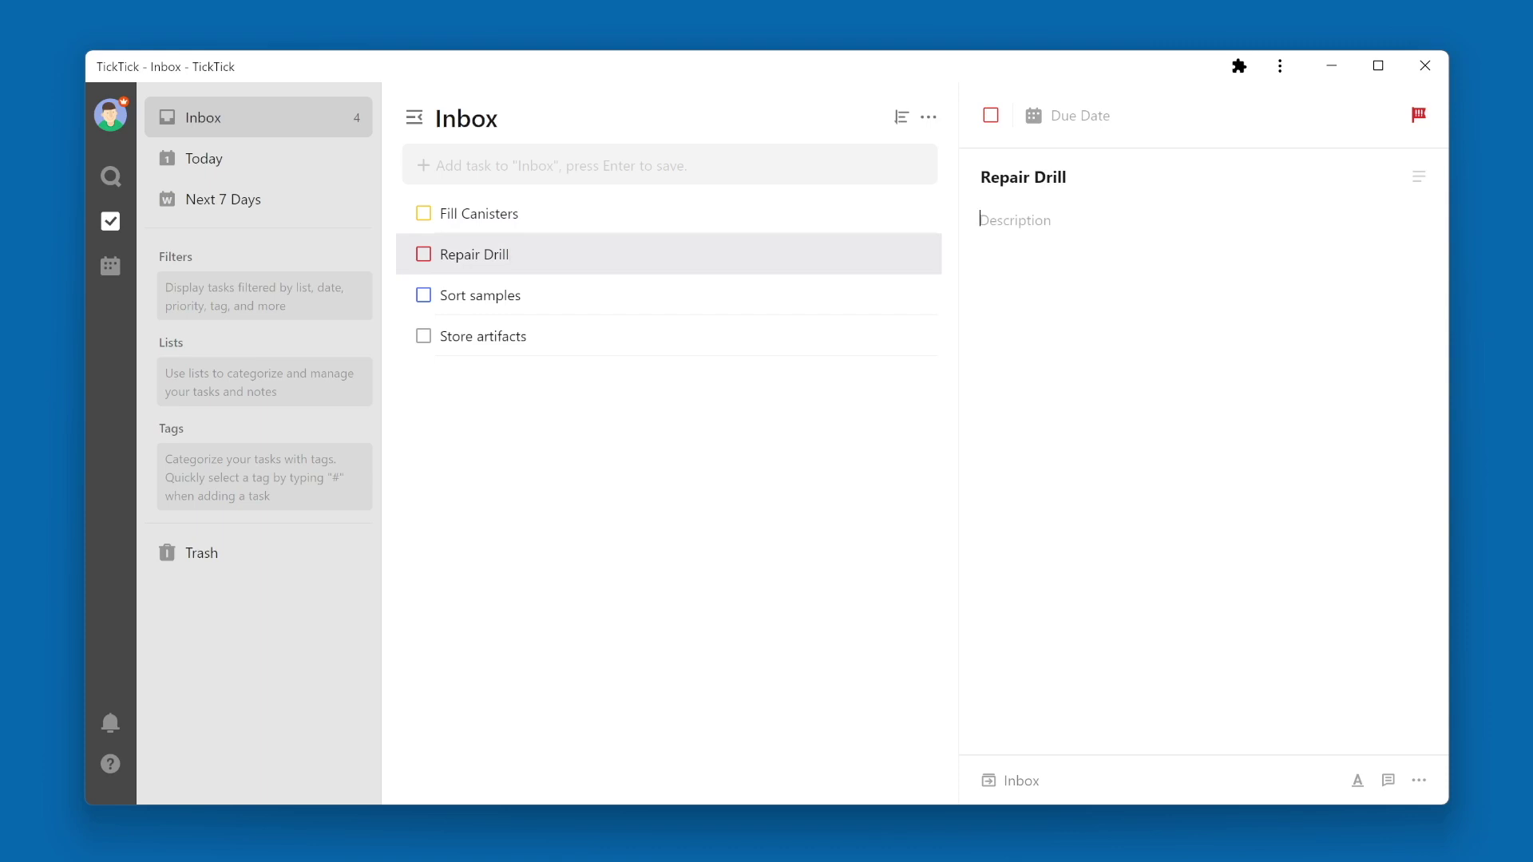
{"action": "type", "text": "Here is my task description"}
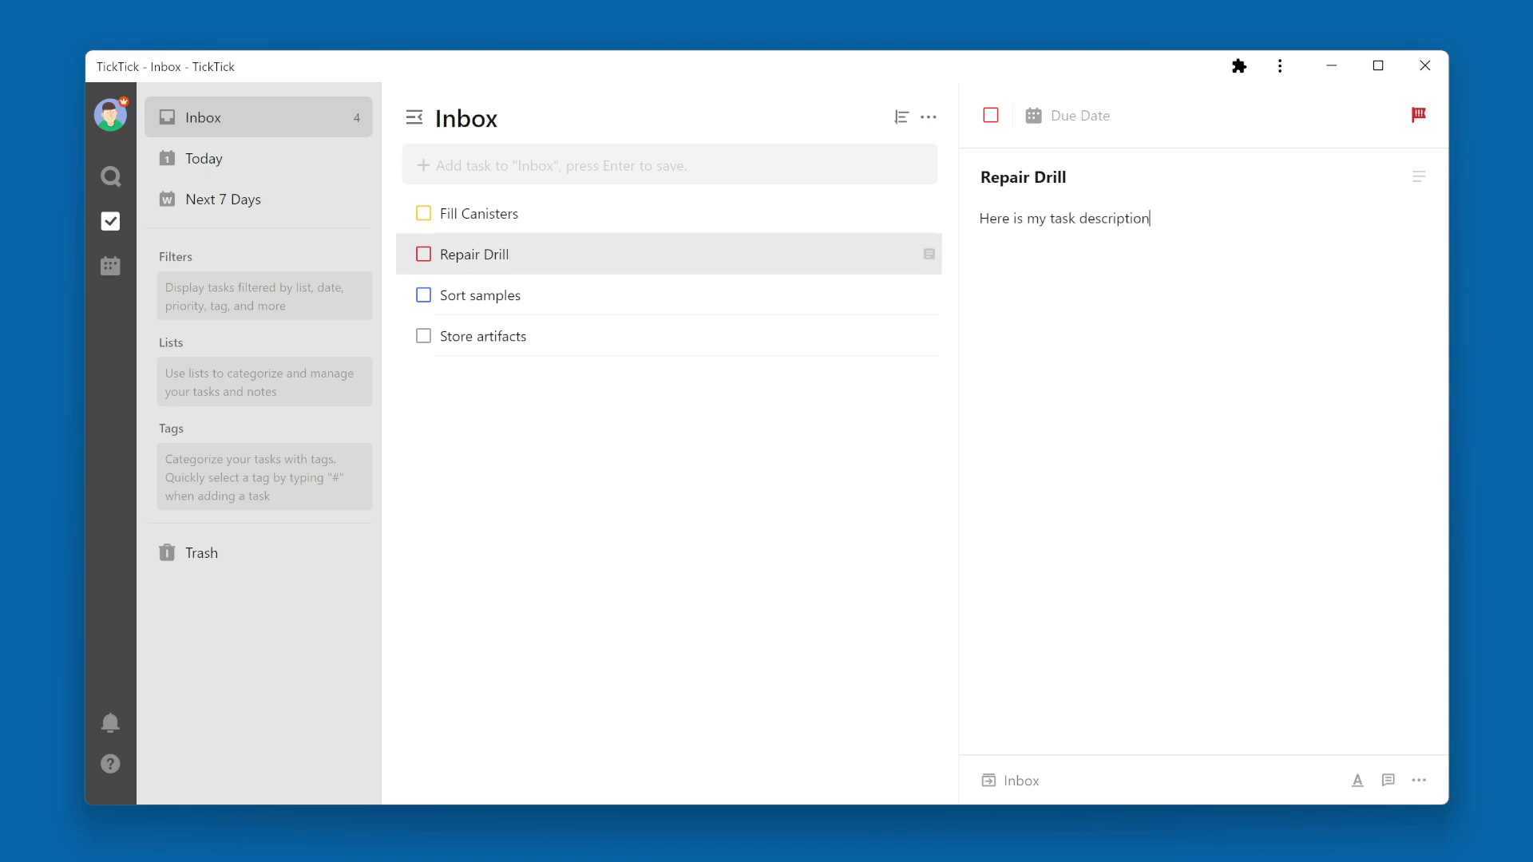
{"action": "type", "text": "."}
Add the Heading 1 'This is my Header' and make the word bold bold.
{"action": "left_click", "coordinate": [1358, 781]}
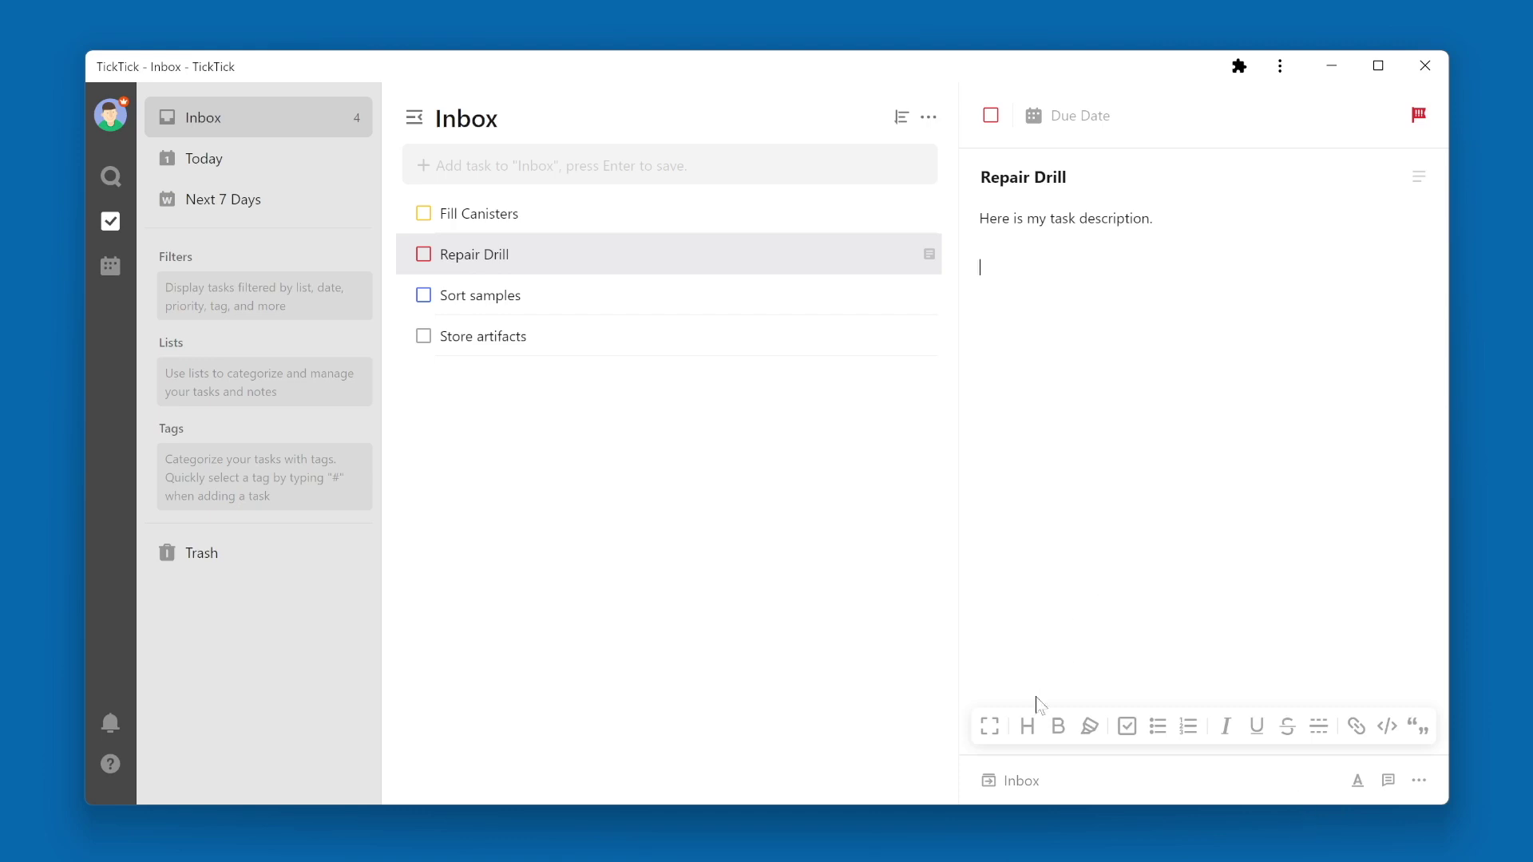
{"action": "left_click", "coordinate": [1028, 727]}
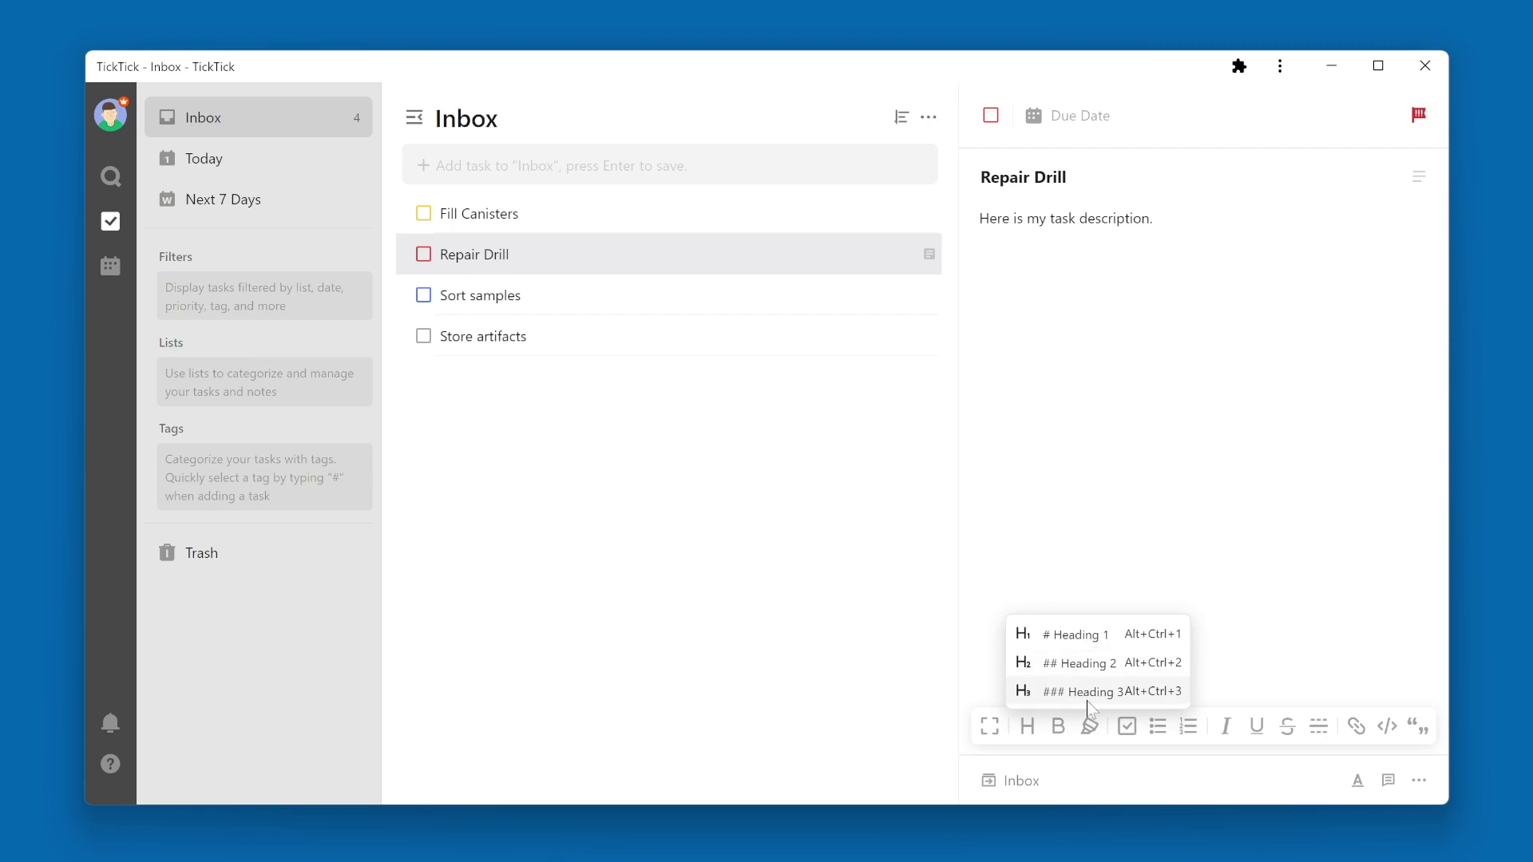
{"action": "left_click", "coordinate": [1079, 635]}
{"action": "type", "text": "This is my Header"}
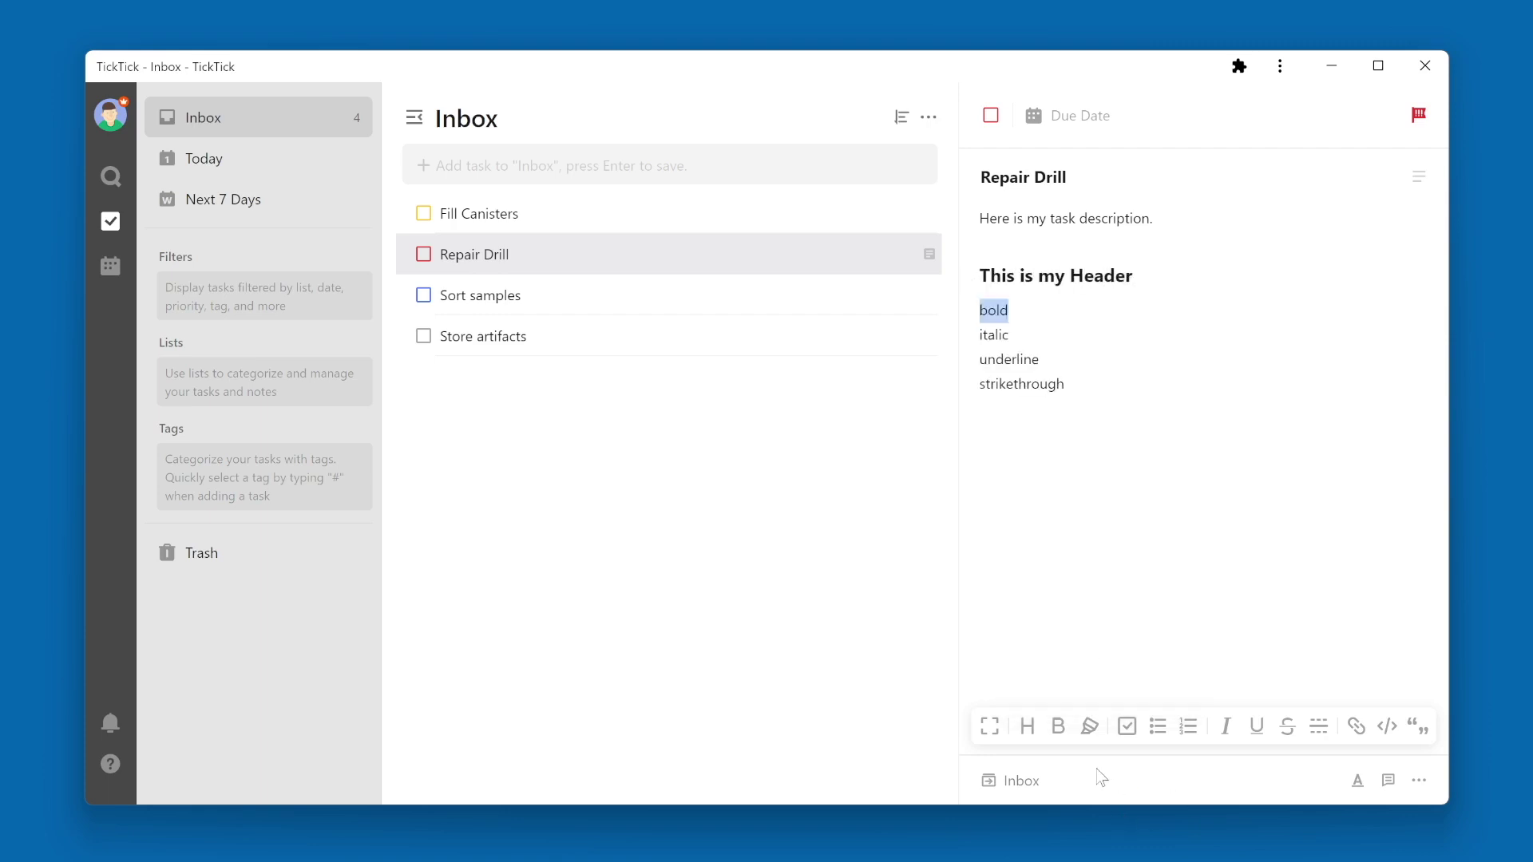
{"action": "left_click", "coordinate": [1059, 727]}
Italicise 'italic', underline 'underline', strike through 'strikethrough', and paste the highlighting paragraph.
{"action": "double_click", "coordinate": [995, 335]}
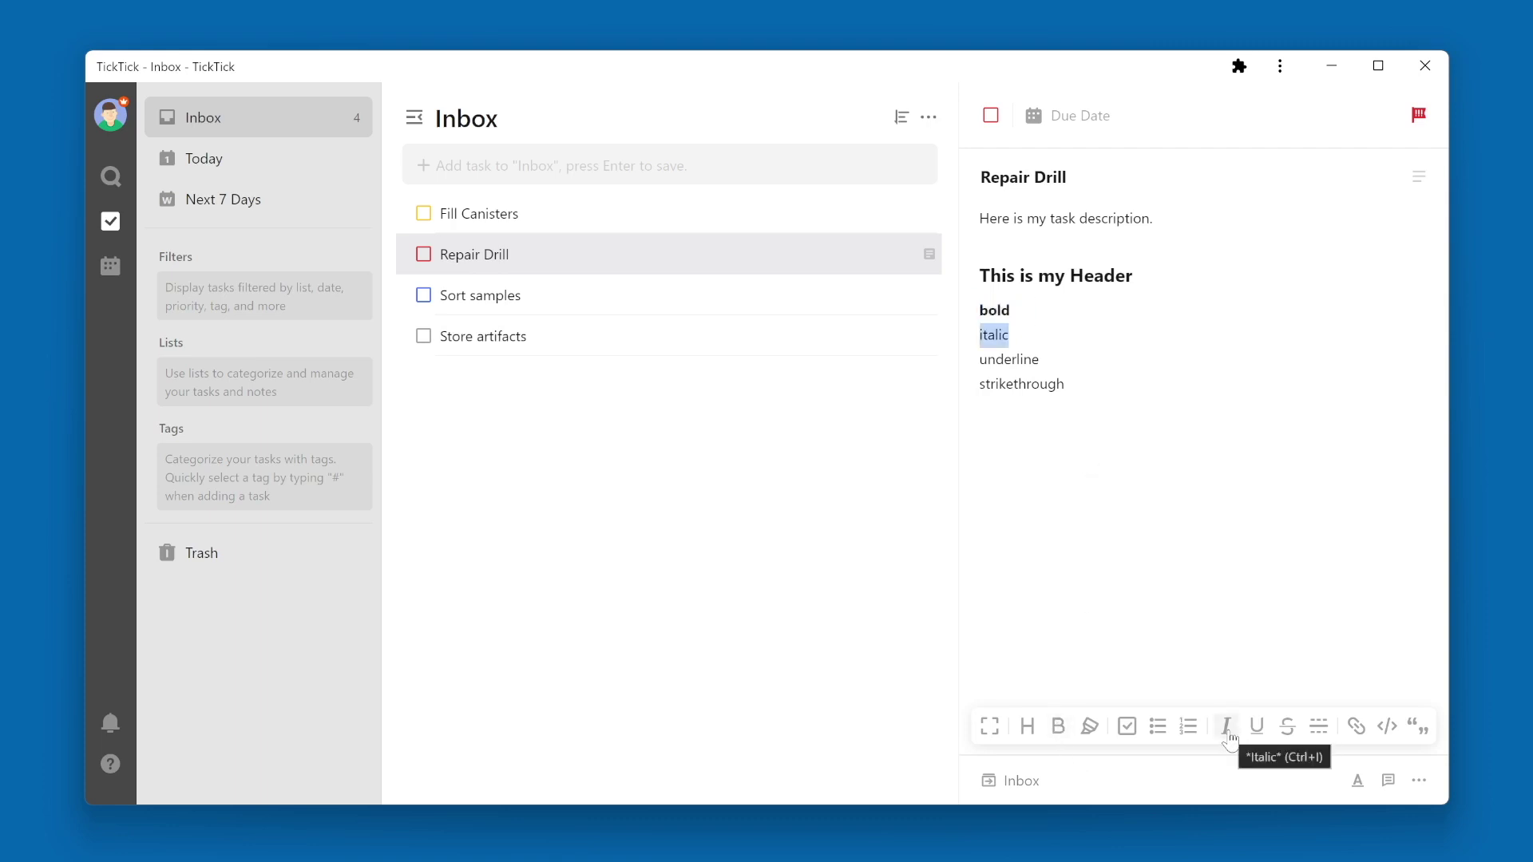
{"action": "left_click", "coordinate": [1227, 727]}
{"action": "double_click", "coordinate": [1009, 360]}
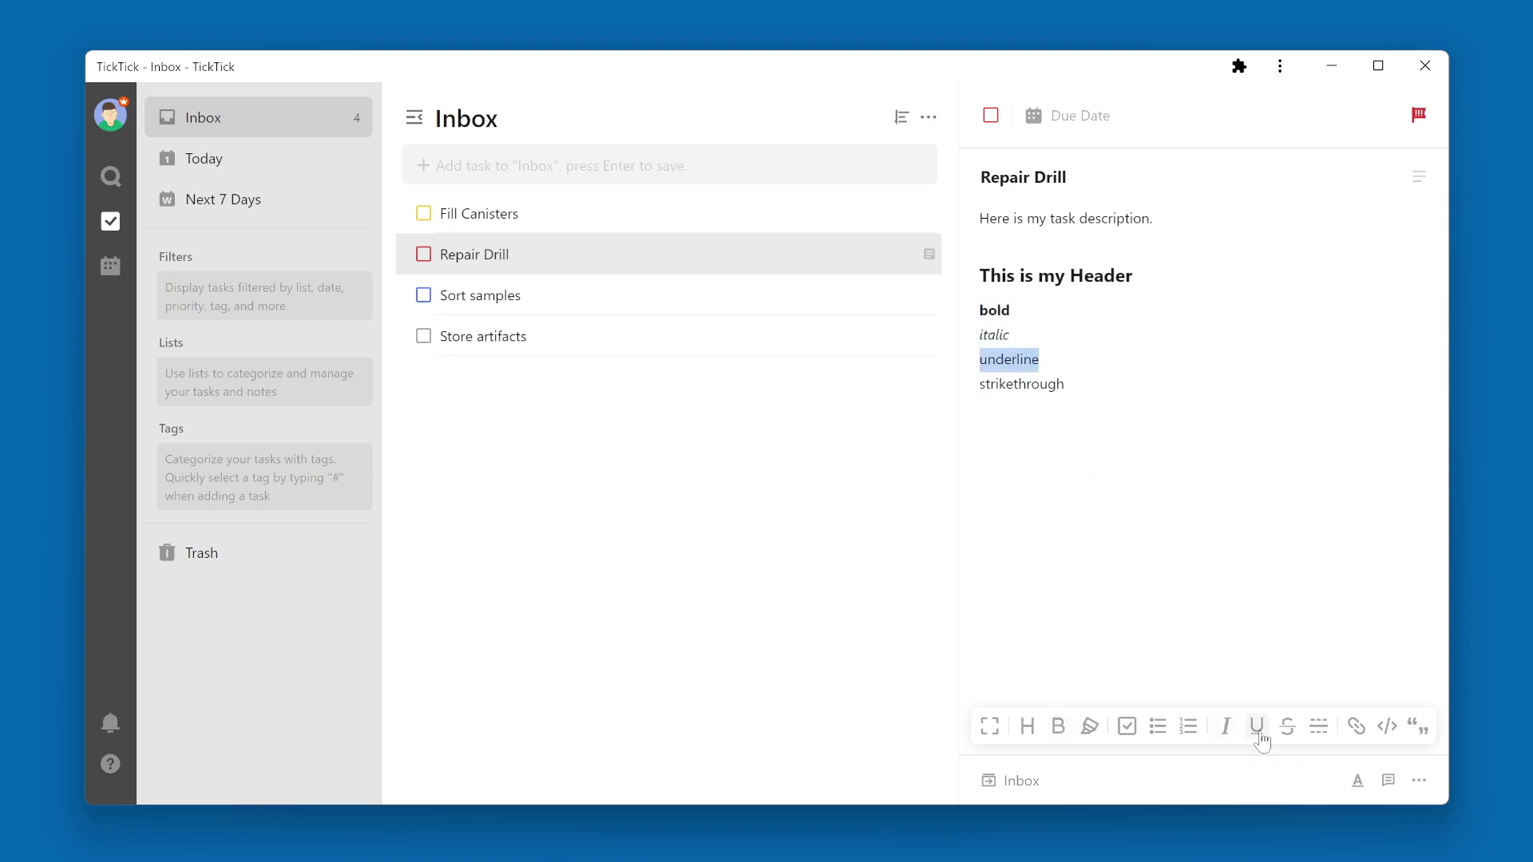
{"action": "left_click", "coordinate": [1258, 727]}
{"action": "left_click", "coordinate": [1155, 485]}
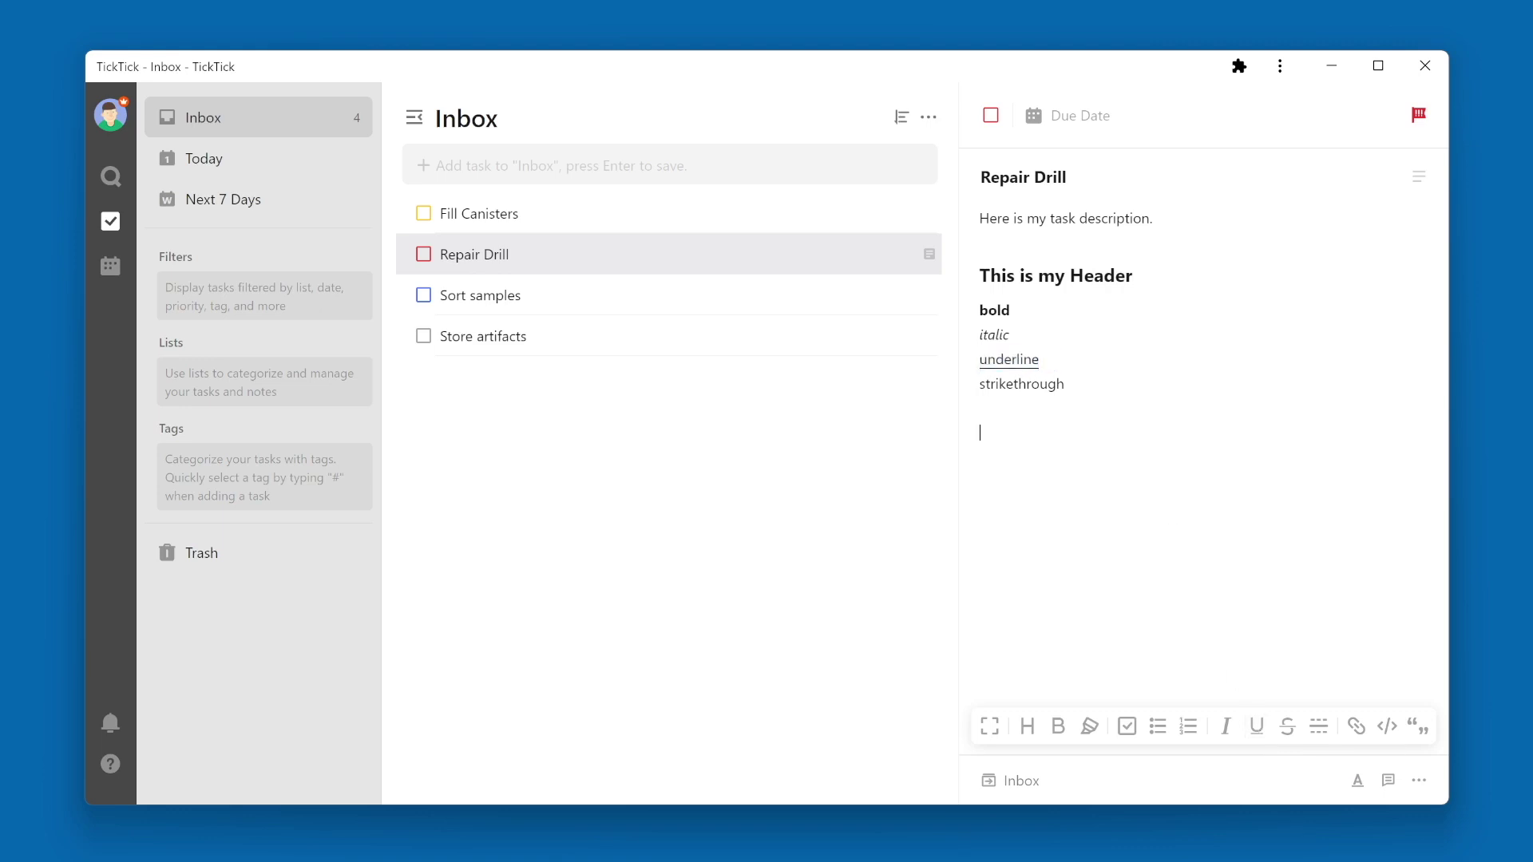
{"action": "double_click", "coordinate": [1021, 385]}
{"action": "left_click", "coordinate": [1287, 728]}
{"action": "type", "text": "Here is a paragraph.  But I only want to highlight this sentence.  The rest can remain un-highlighted."}
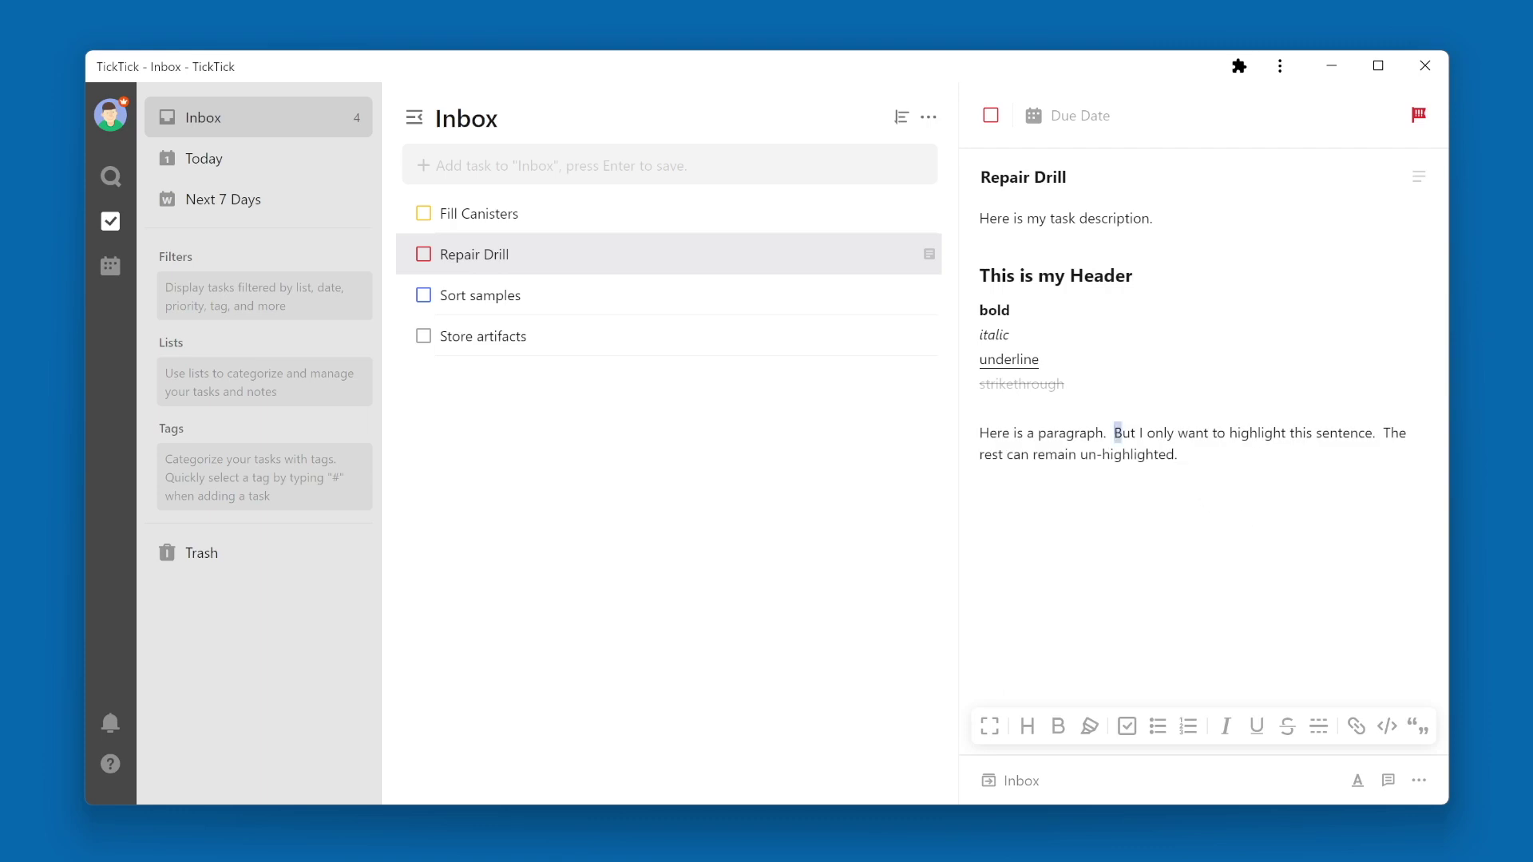
Highlight the paragraph's middle sentence and add a three-item checklist.
{"action": "left_click_drag", "start_coordinate": [1114, 432], "coordinate": [1373, 433]}
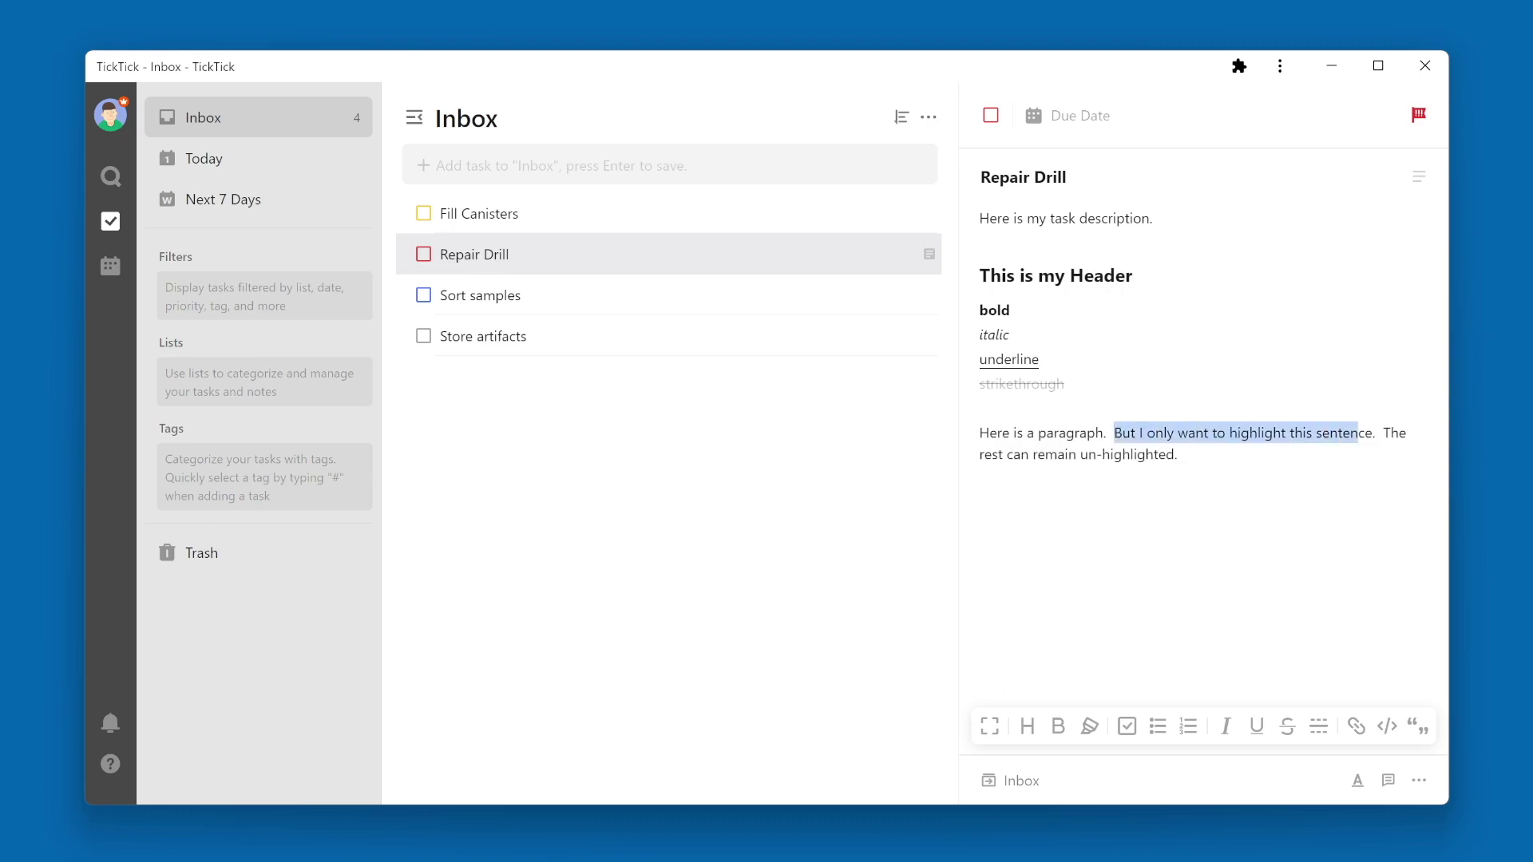
{"action": "left_click", "coordinate": [1090, 726]}
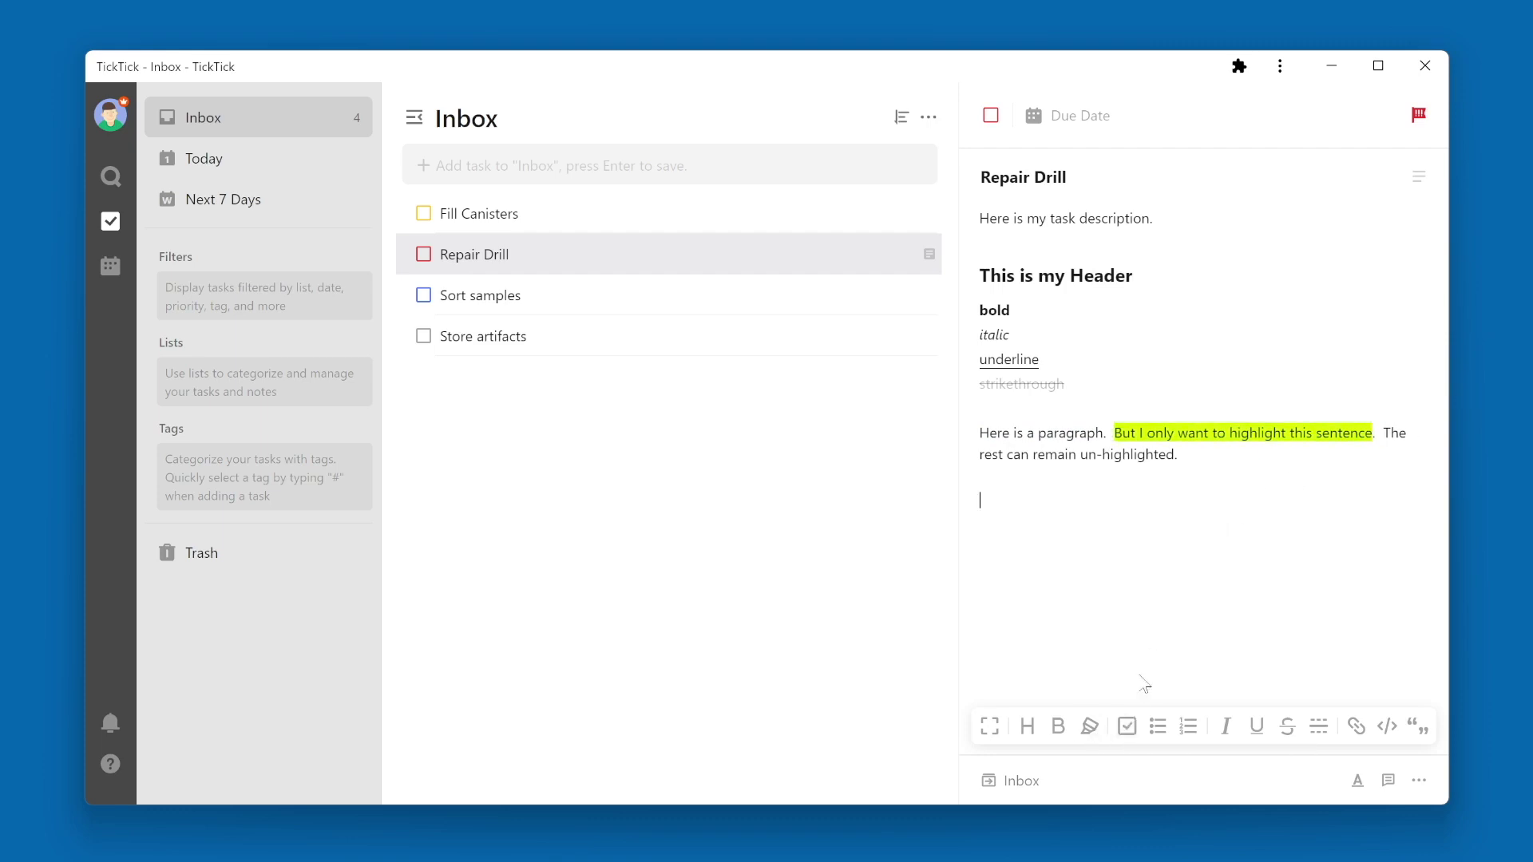
{"action": "left_click", "coordinate": [1127, 727]}
{"action": "type", "text": "List Item 1"}
{"action": "key", "text": "Return"}
{"action": "type", "text": "List Item 2"}
{"action": "key", "text": "Return"}
{"action": "type", "text": "List Item 3"}
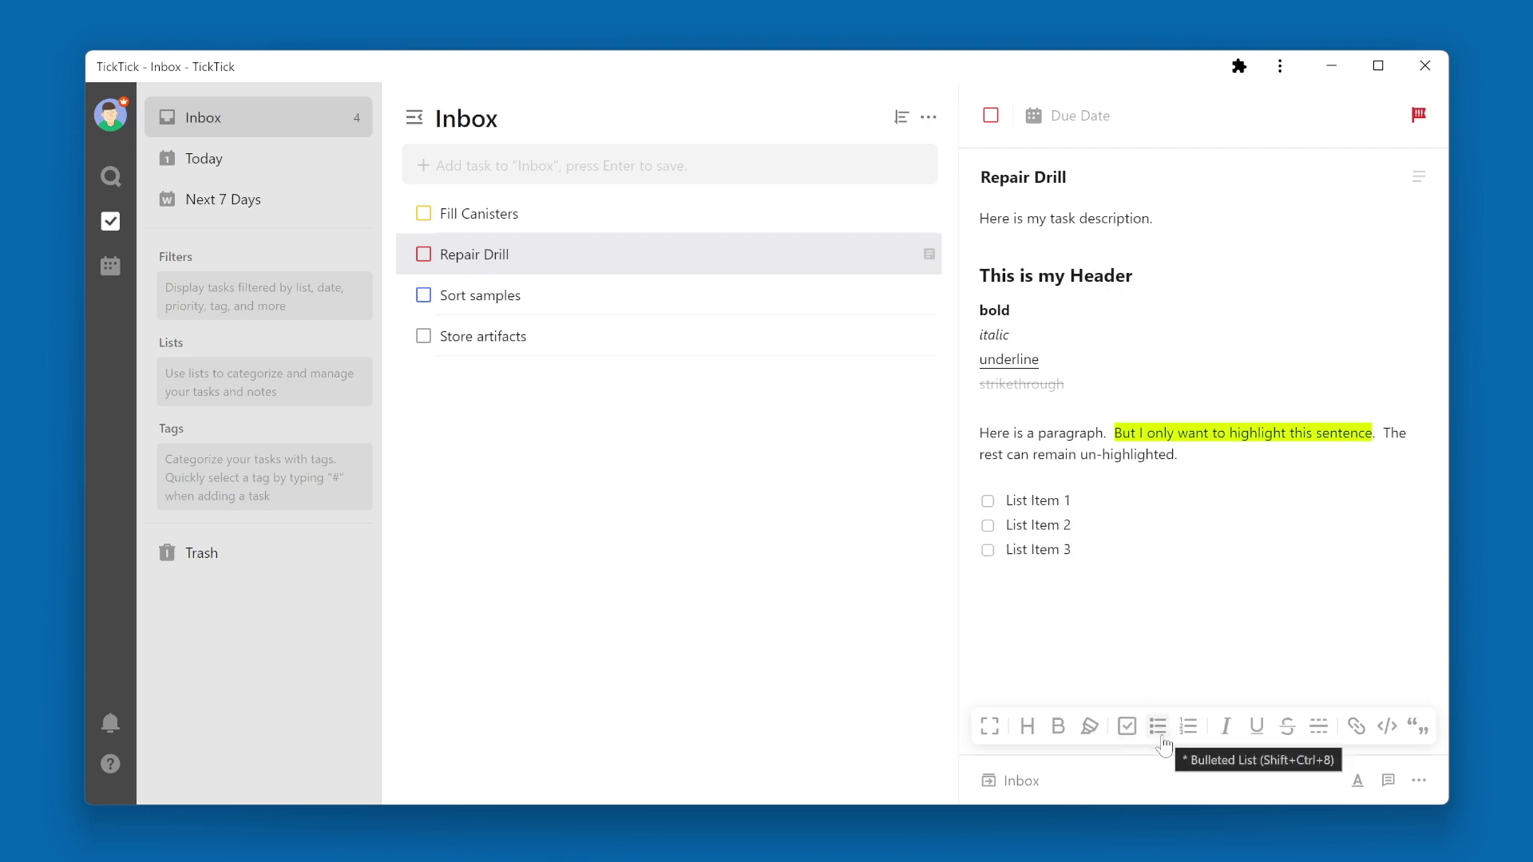
Add a bulleted list A–C and a numbered list I–III.
{"action": "key", "text": "Return"}
{"action": "left_click", "coordinate": [1157, 727]}
{"action": "type", "text": "Item A"}
{"action": "key", "text": "Return"}
{"action": "type", "text": "Item B"}
{"action": "key", "text": "Return"}
{"action": "type", "text": "Item C"}
{"action": "key", "text": "Return"}
{"action": "key", "text": "Return"}
{"action": "left_click", "coordinate": [1189, 727]}
{"action": "type", "text": "Item "}
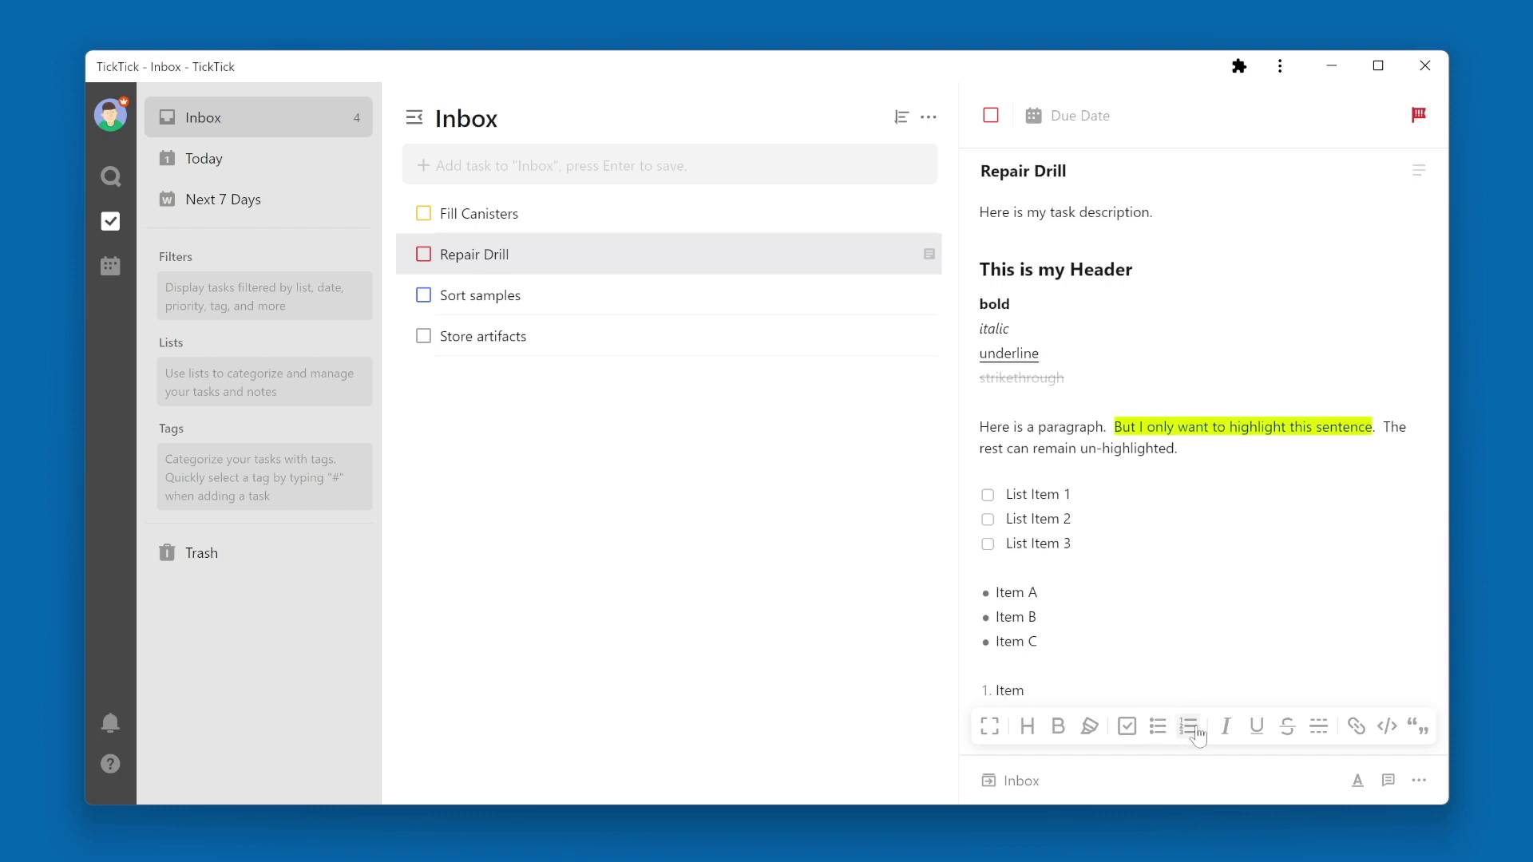
{"action": "type", "text": "I"}
{"action": "key", "text": "Return"}
{"action": "type", "text": "Item II"}
{"action": "key", "text": "Return"}
{"action": "type", "text": "Item III"}
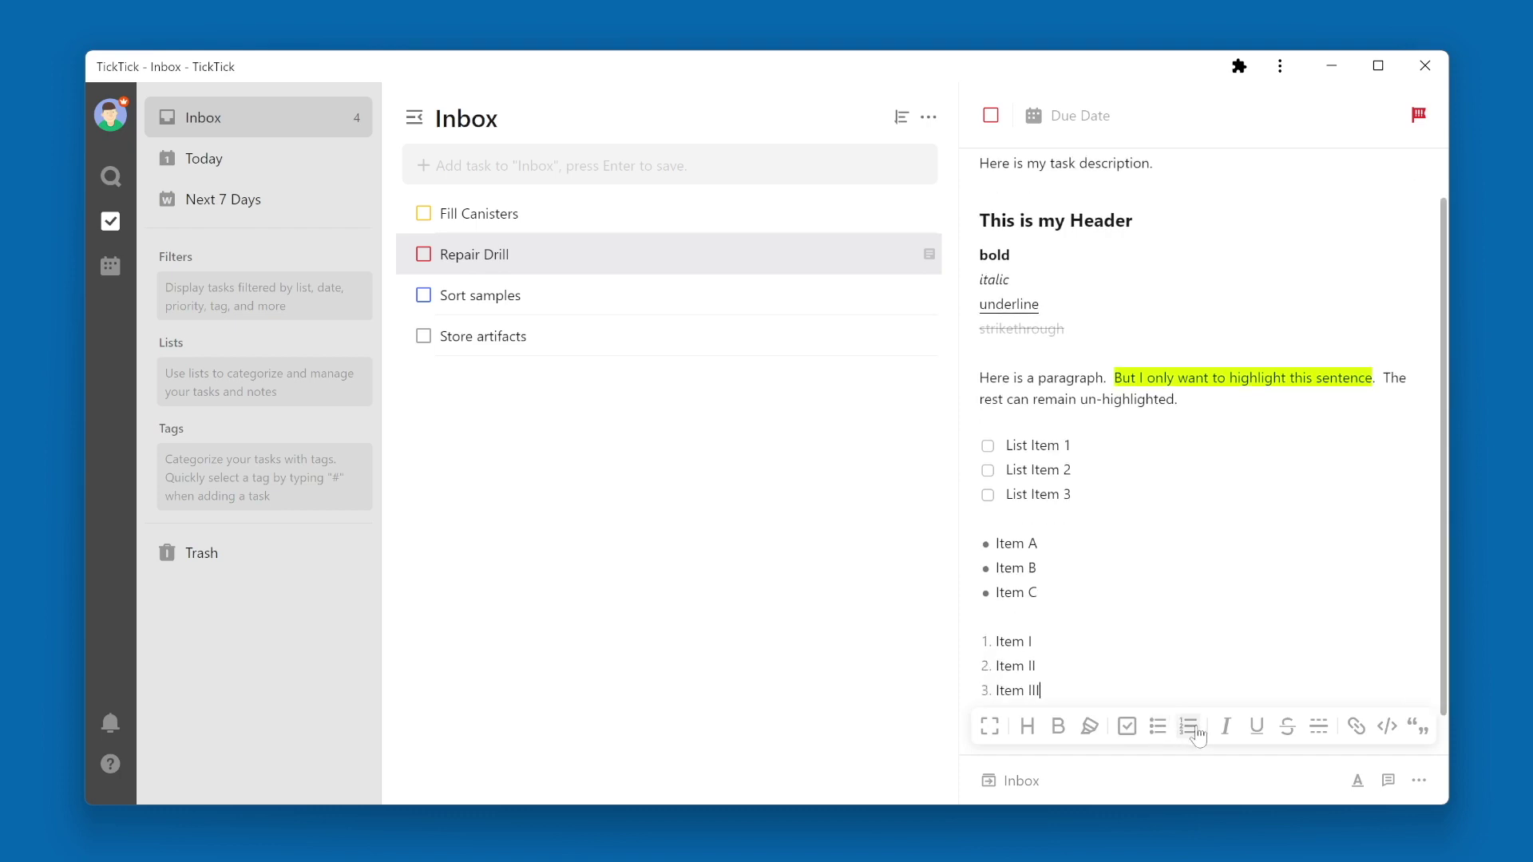
{"action": "key", "text": "Up"}
Insert a divider after the checklist and quote 'To be or not to be' by Shakespeare.
{"action": "left_click", "coordinate": [1320, 727]}
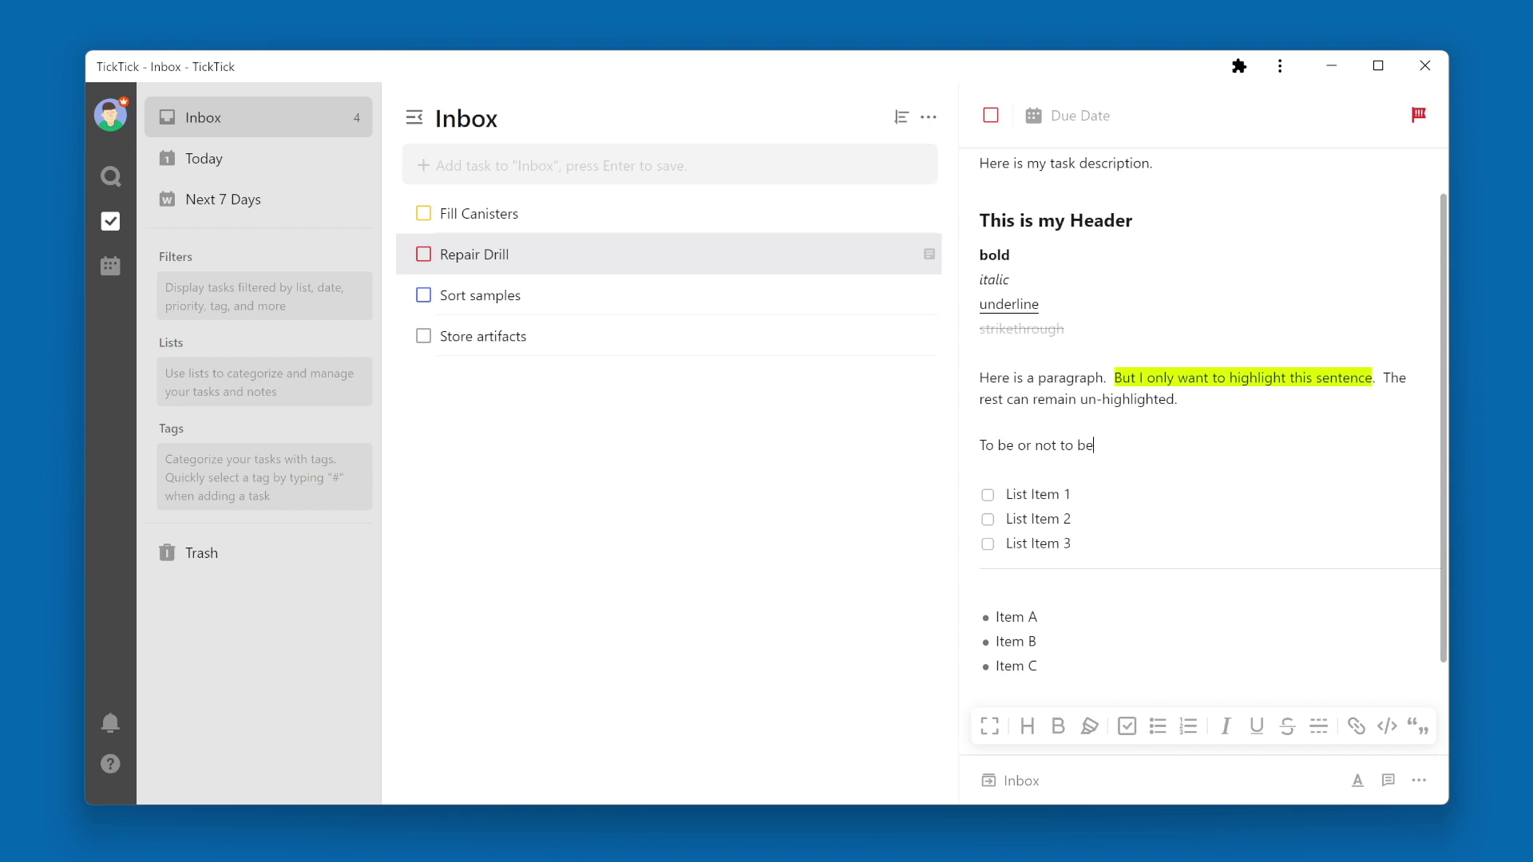
{"action": "left_click", "coordinate": [1420, 728]}
{"action": "key", "text": "Return"}
{"action": "type", "text": "- Shakespeare"}
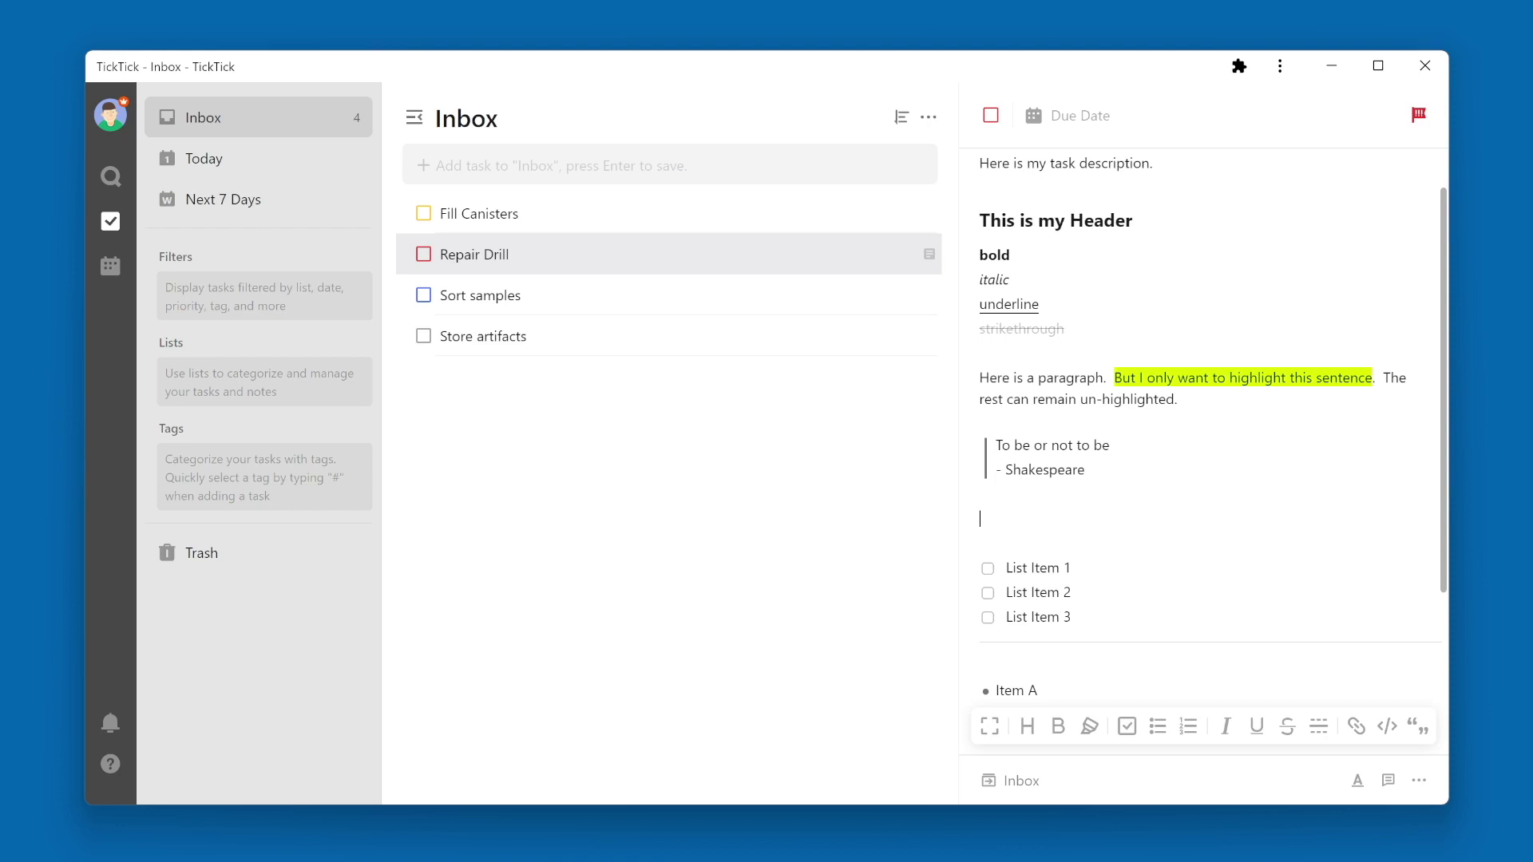
{"action": "type", "text": "<html>"}
Format the four html/body tag lines as code, with blank lines after.
{"action": "key", "text": "Return"}
{"action": "type", "text": "<body>"}
{"action": "key", "text": "Return"}
{"action": "type", "text": "</body>"}
{"action": "key", "text": "Return"}
{"action": "type", "text": "</html>"}
{"action": "key", "text": "shift+Up"}
{"action": "key", "text": "shift+Up"}
{"action": "key", "text": "shift+Up"}
{"action": "key", "text": "shift+Up"}
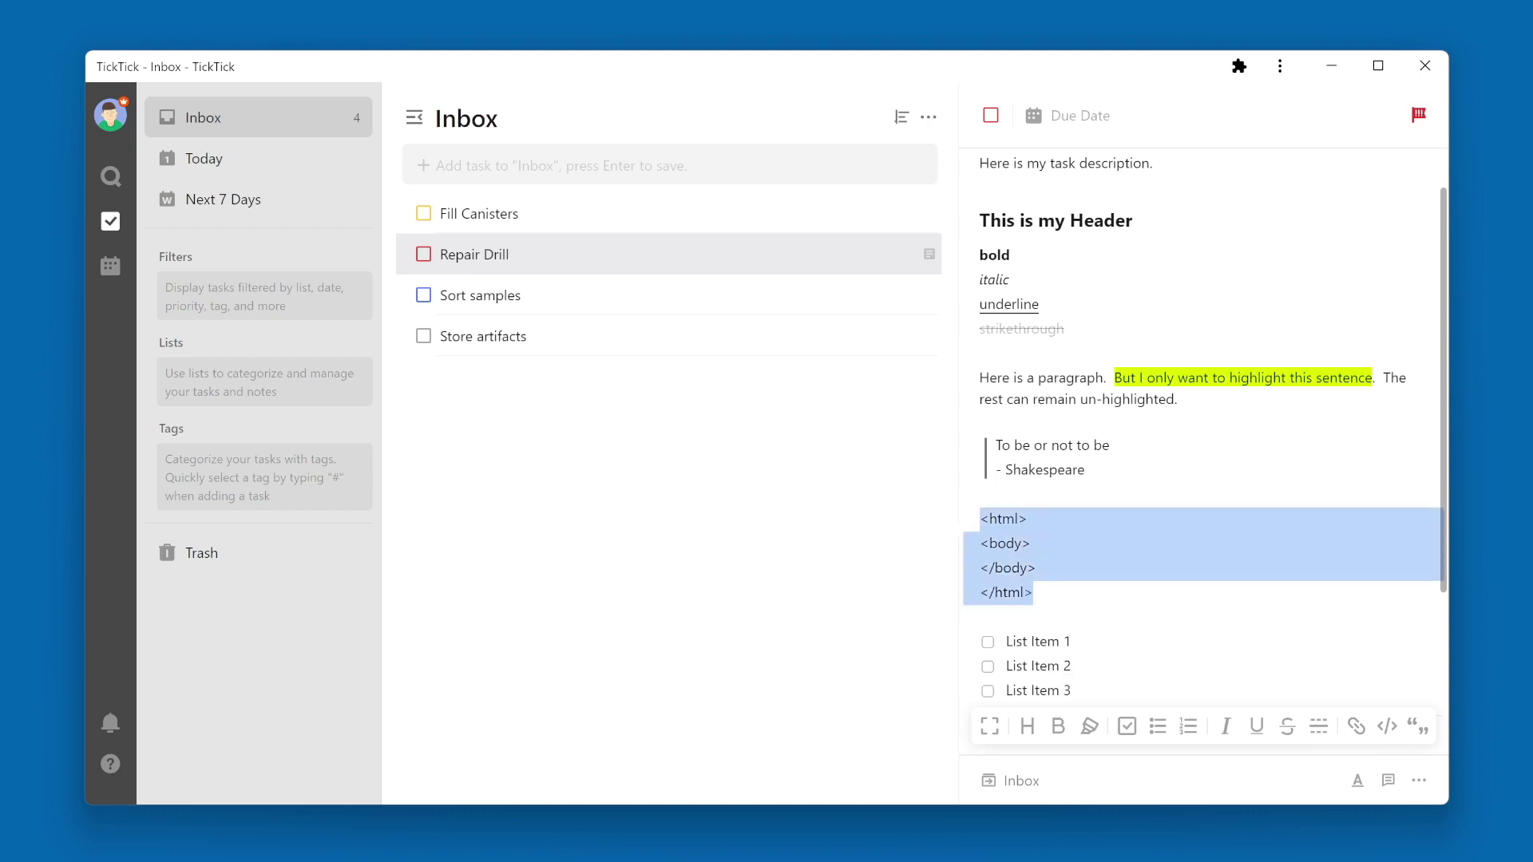
{"action": "left_click", "coordinate": [1387, 727]}
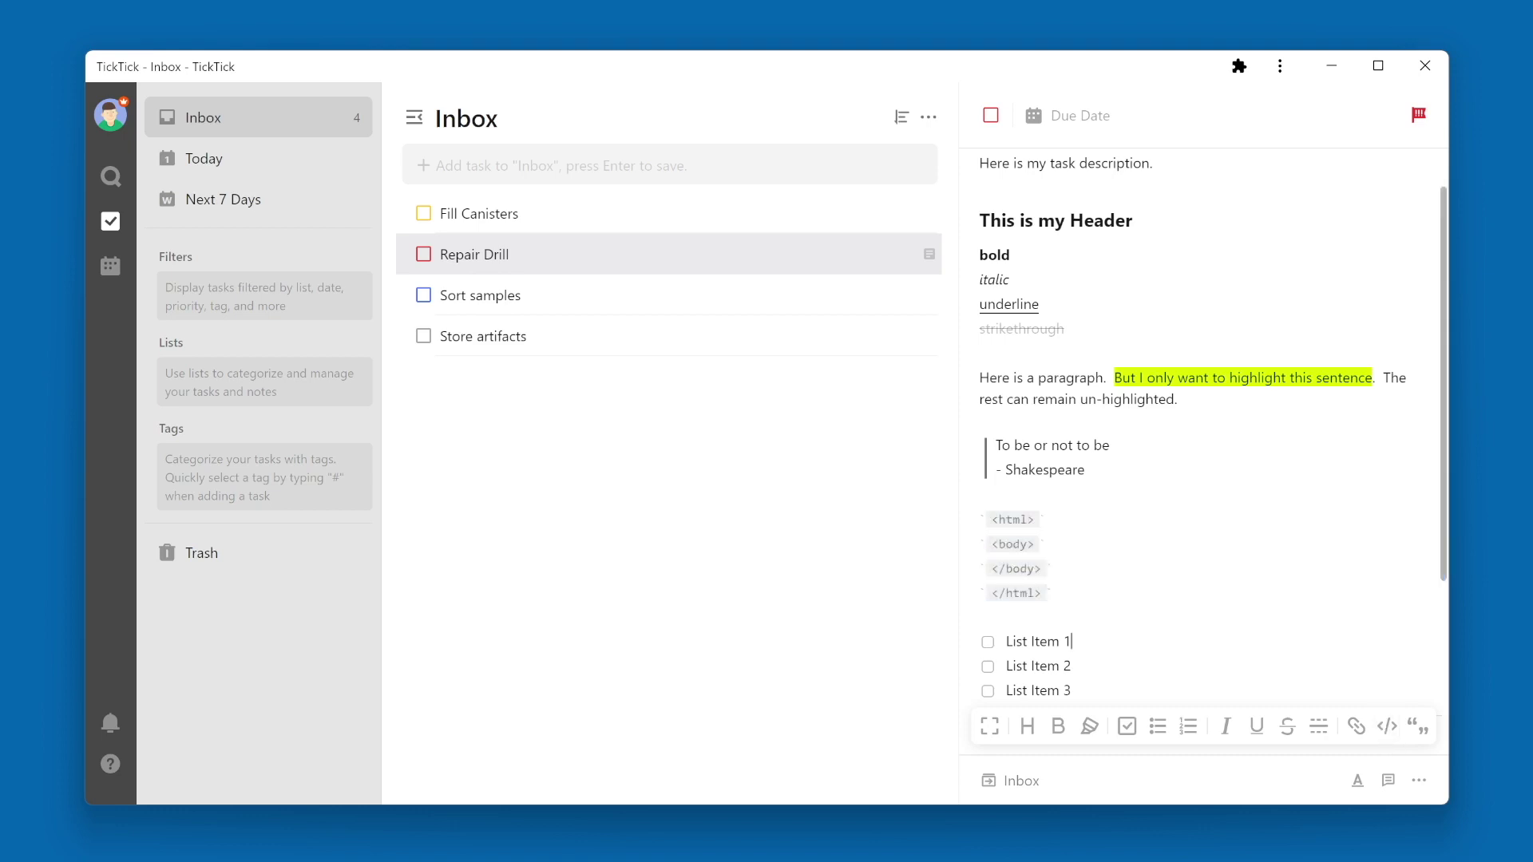
{"action": "key", "text": "Return"}
{"action": "key", "text": "Return"}
Insert a link labelled TickTick that points to the TickTick website address.
{"action": "left_click", "coordinate": [1355, 727]}
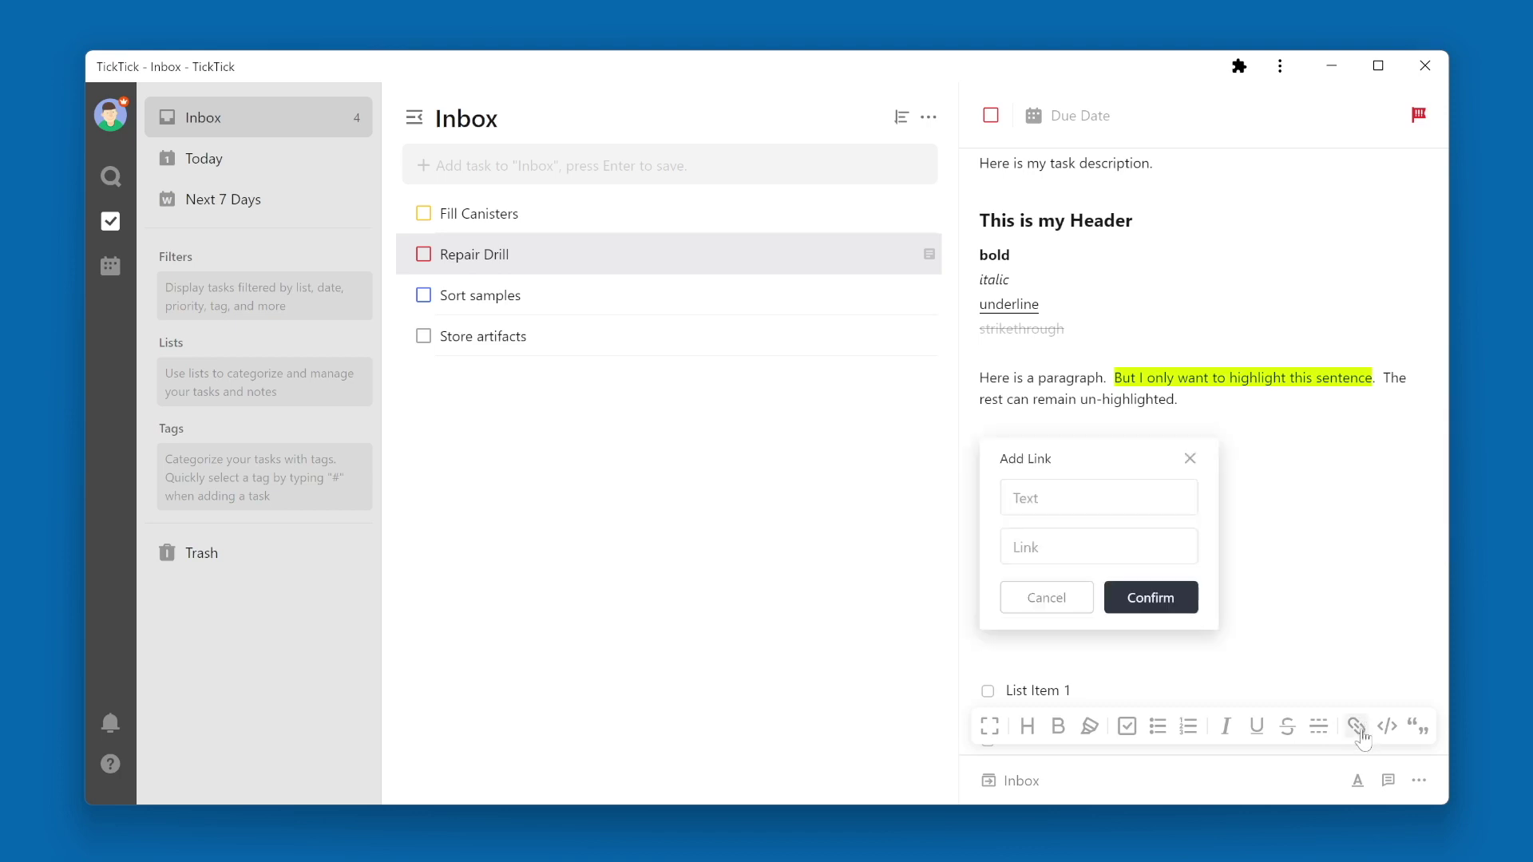
{"action": "type", "text": "TickTick"}
{"action": "key", "text": "Tab"}
{"action": "type", "text": "http://ticktick."}
{"action": "type", "text": "com"}
{"action": "key", "text": "Return"}
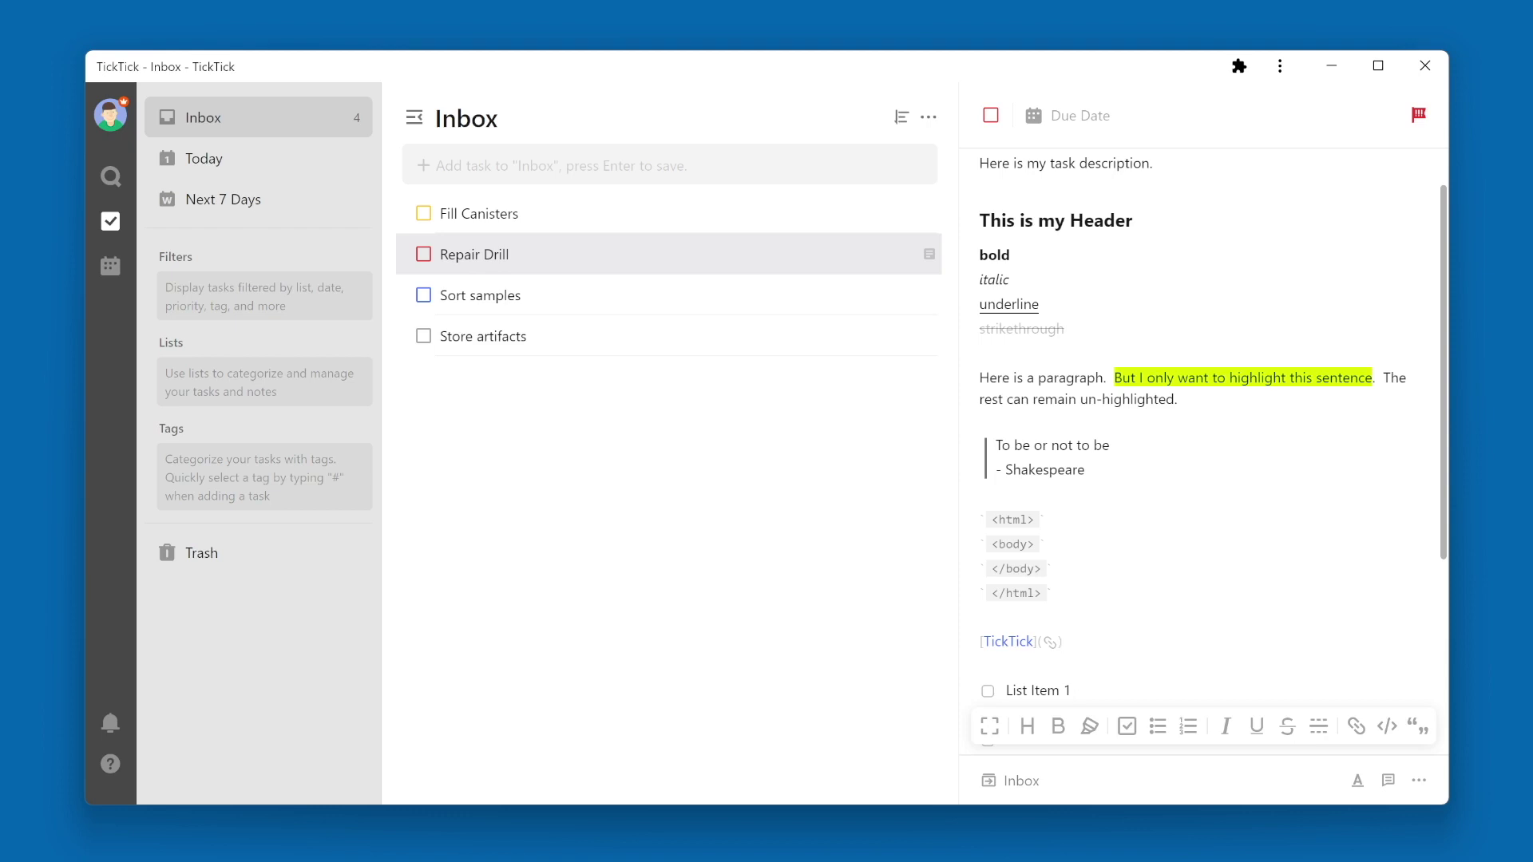
Switch Repair Drill's description to Immersive Writing view (Ctrl+Alt+0).
{"action": "left_click", "coordinate": [990, 727]}
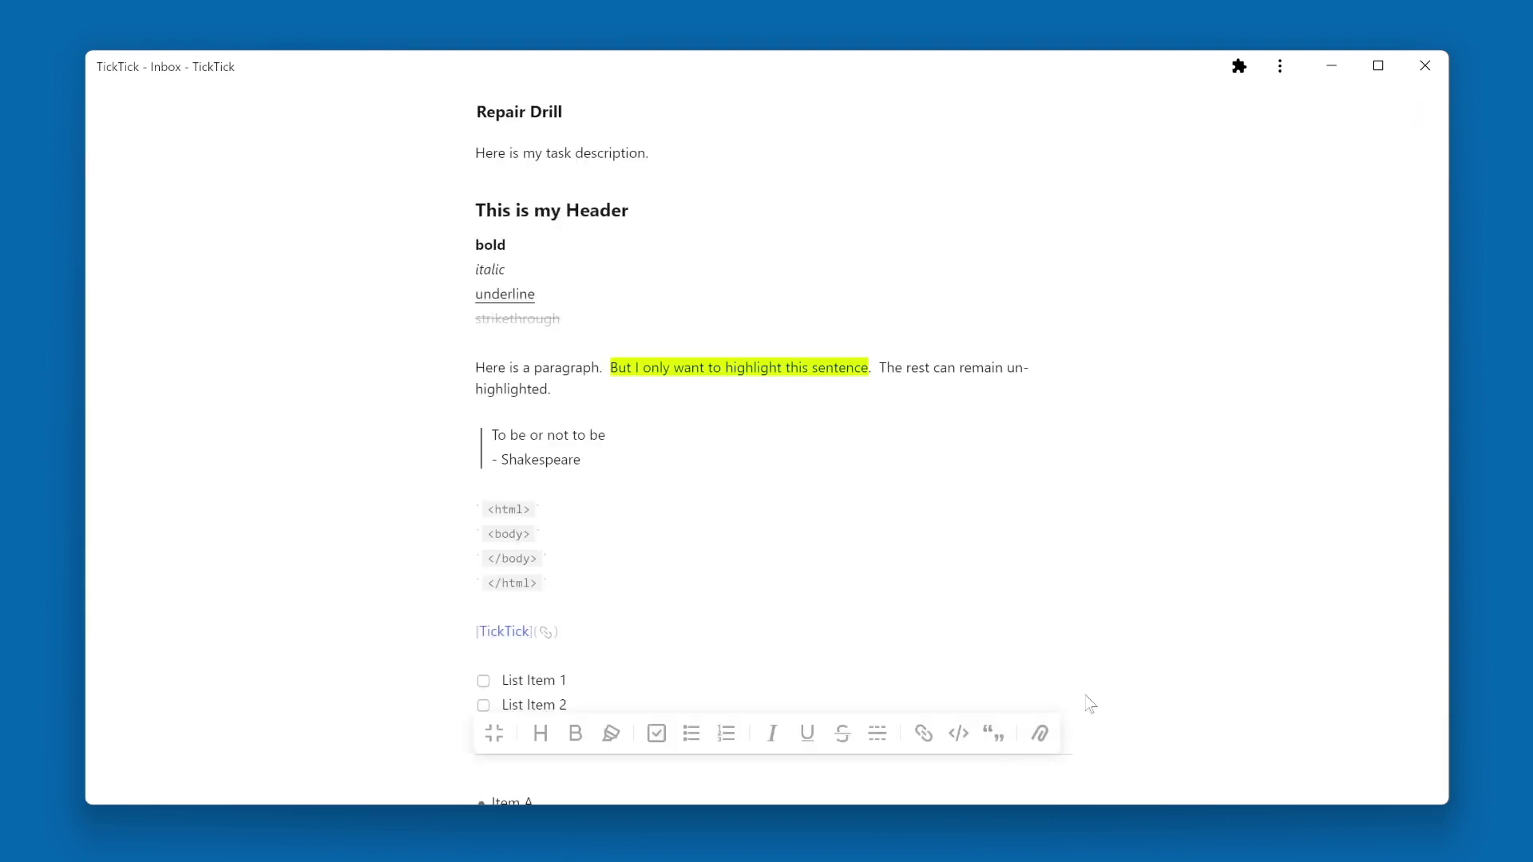